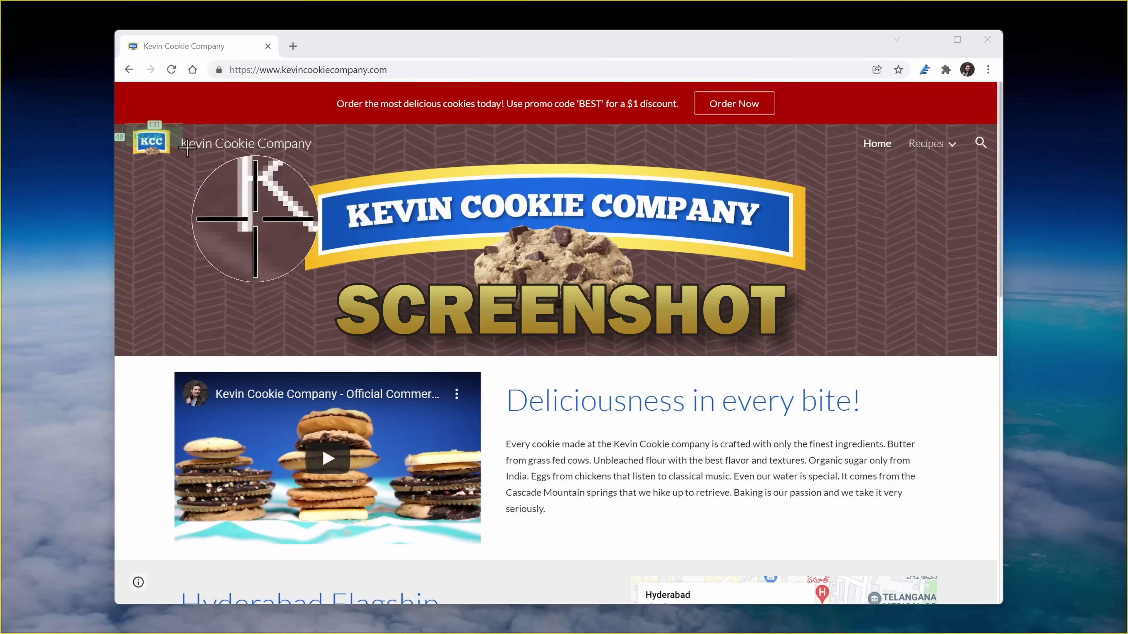
Set the 'Deliciousness in every bite!' headline's text size to 200 px.
drag(186, 148, 250, 163)
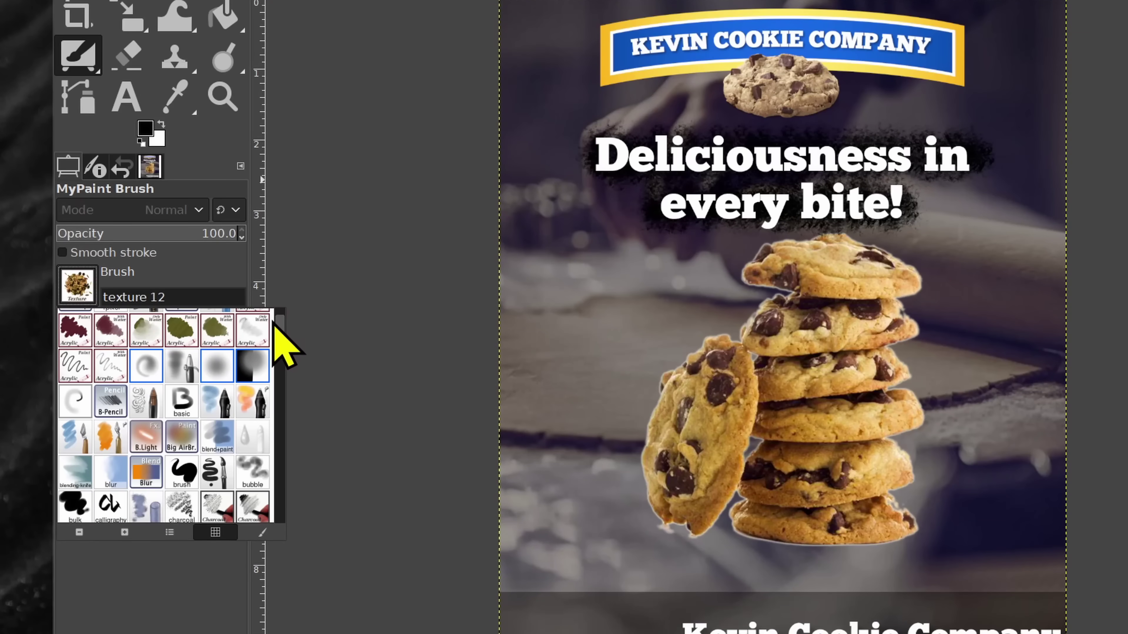
drag(445, 374, 234, 566)
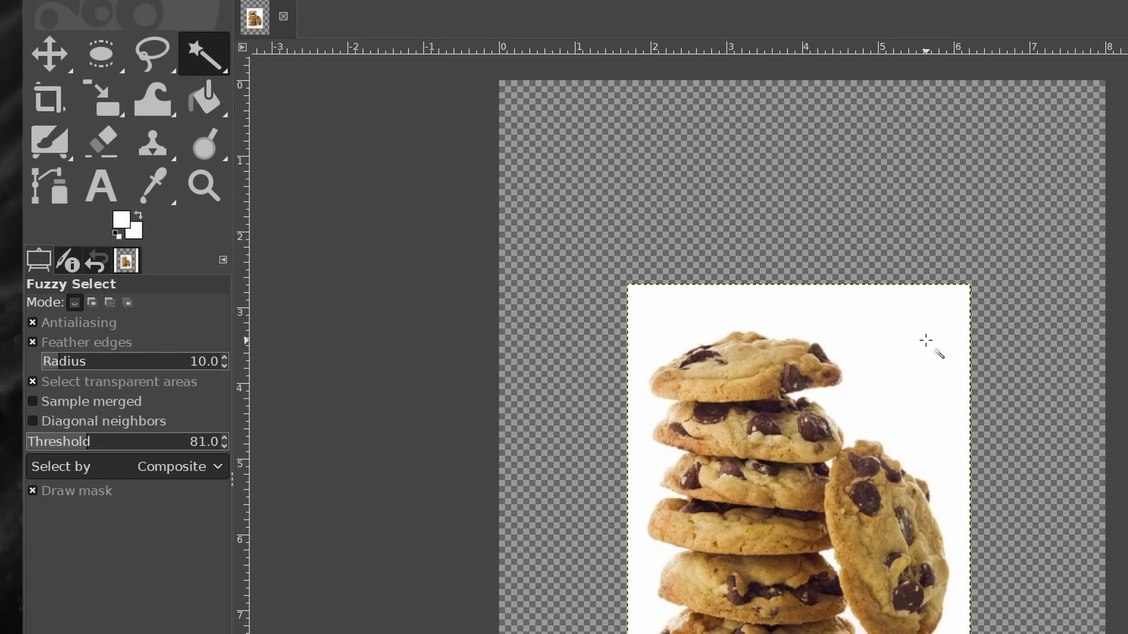
click(926, 341)
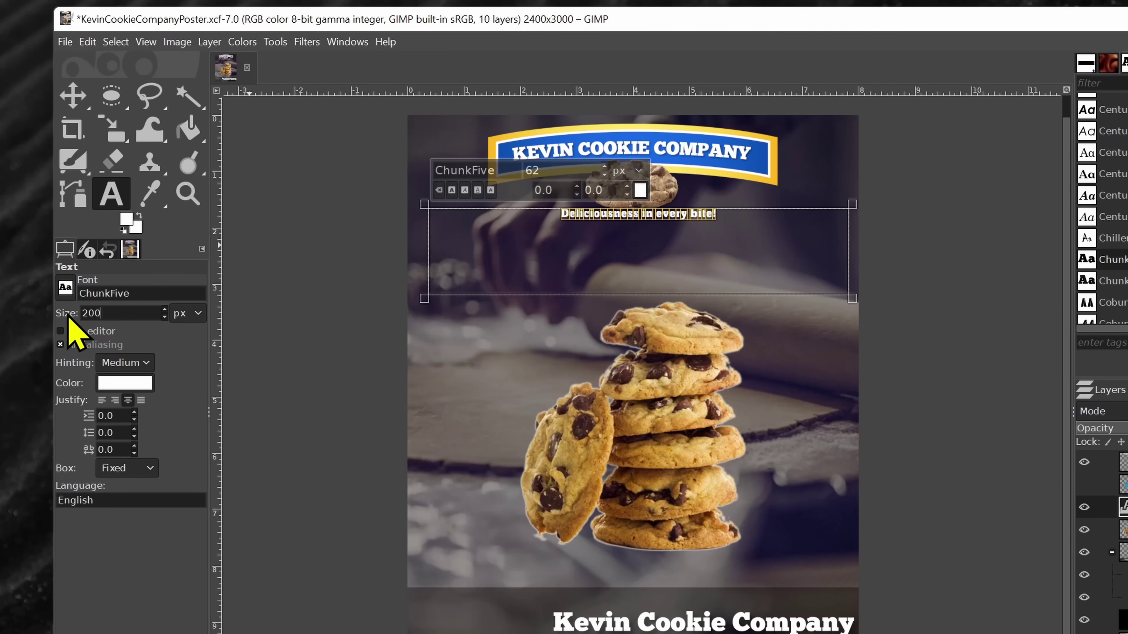
text(200)
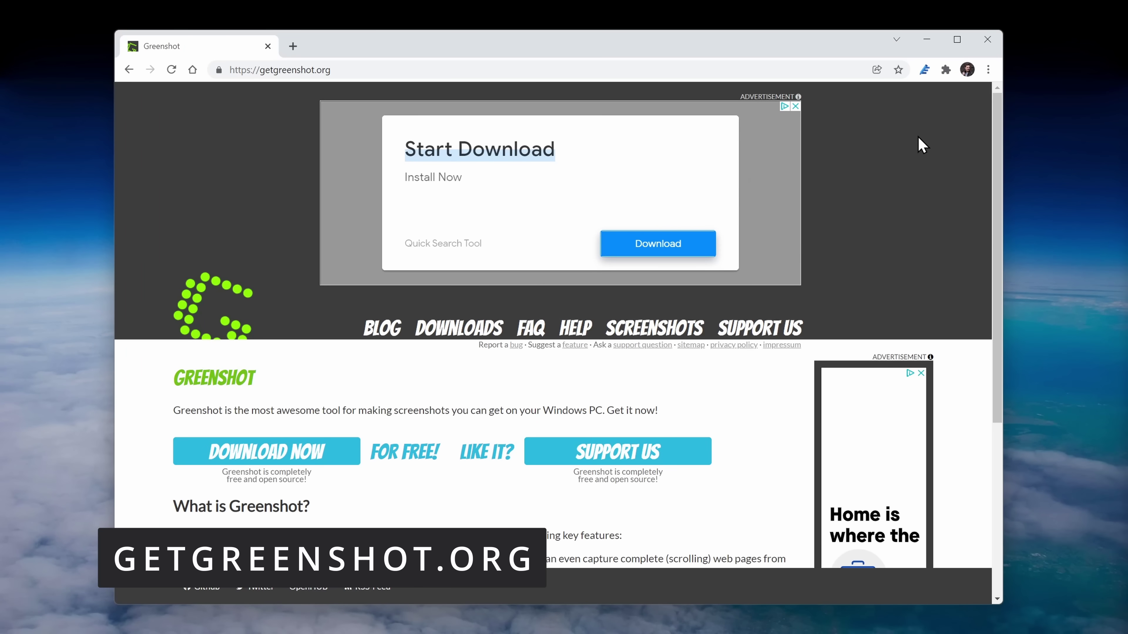
Scroll getgreenshot.org down to the 'What is Greenshot?' section.
scroll(918, 136, down, 3)
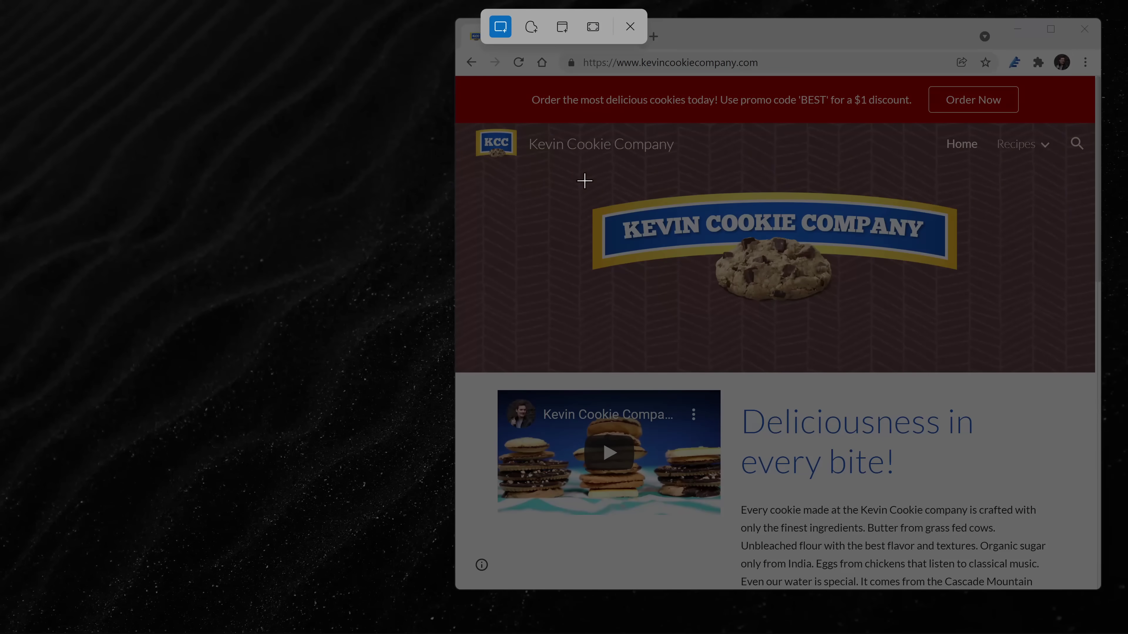
Capture a region of the cookie company web page with Greenshot's region capture.
drag(585, 181, 949, 316)
drag(974, 318, 975, 318)
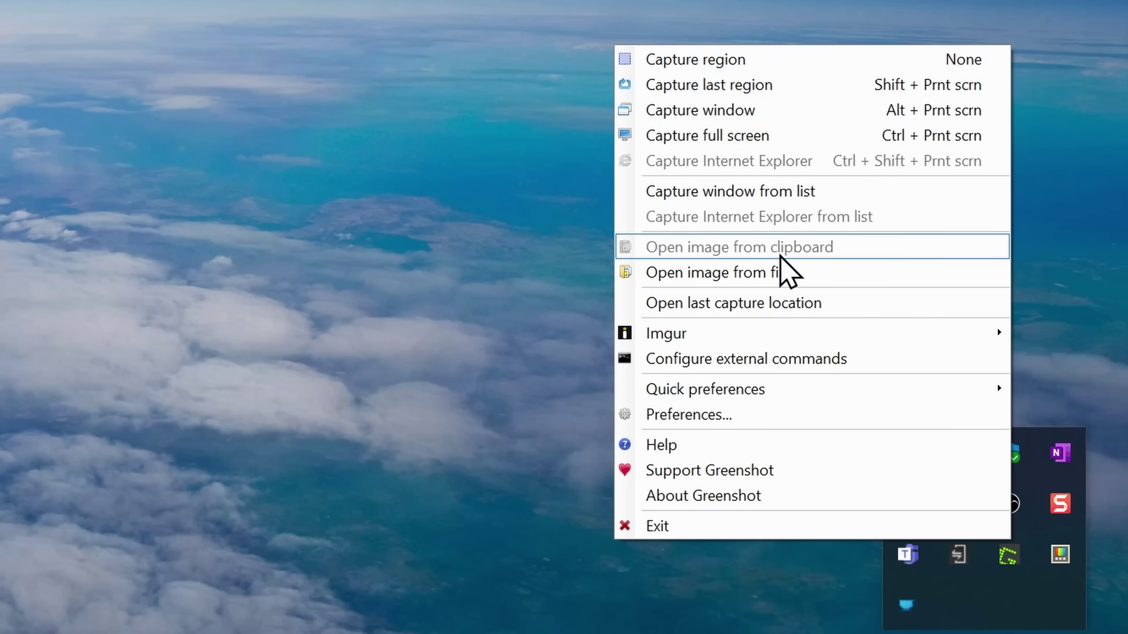
drag(122, 126, 830, 350)
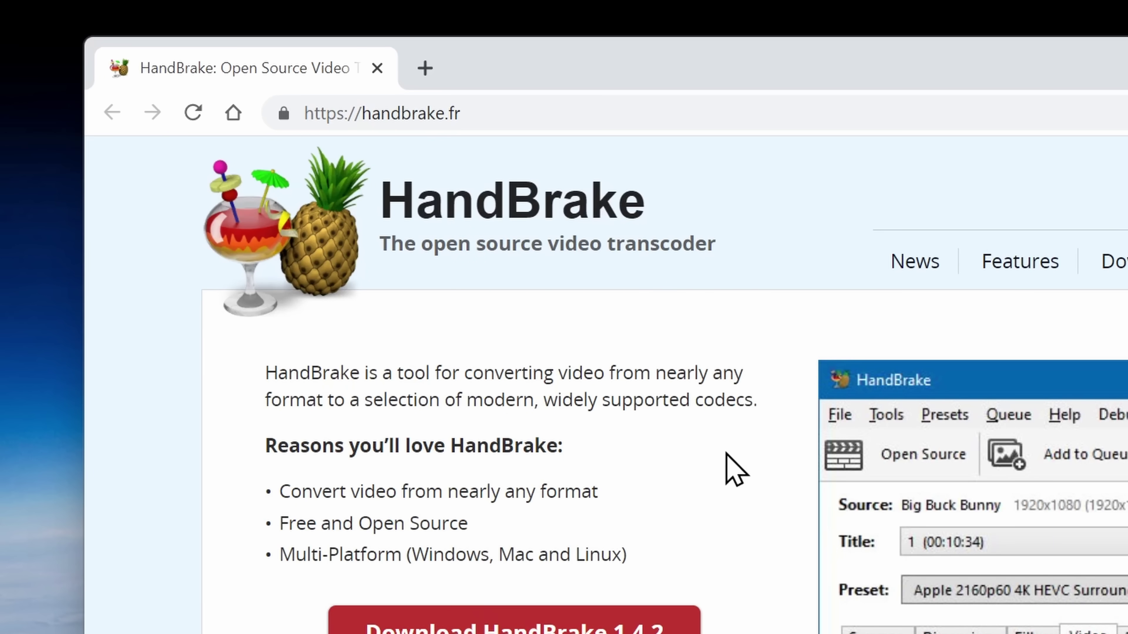
Open the HandBrake Features page on handbrake.fr and scroll down through it.
click(1016, 260)
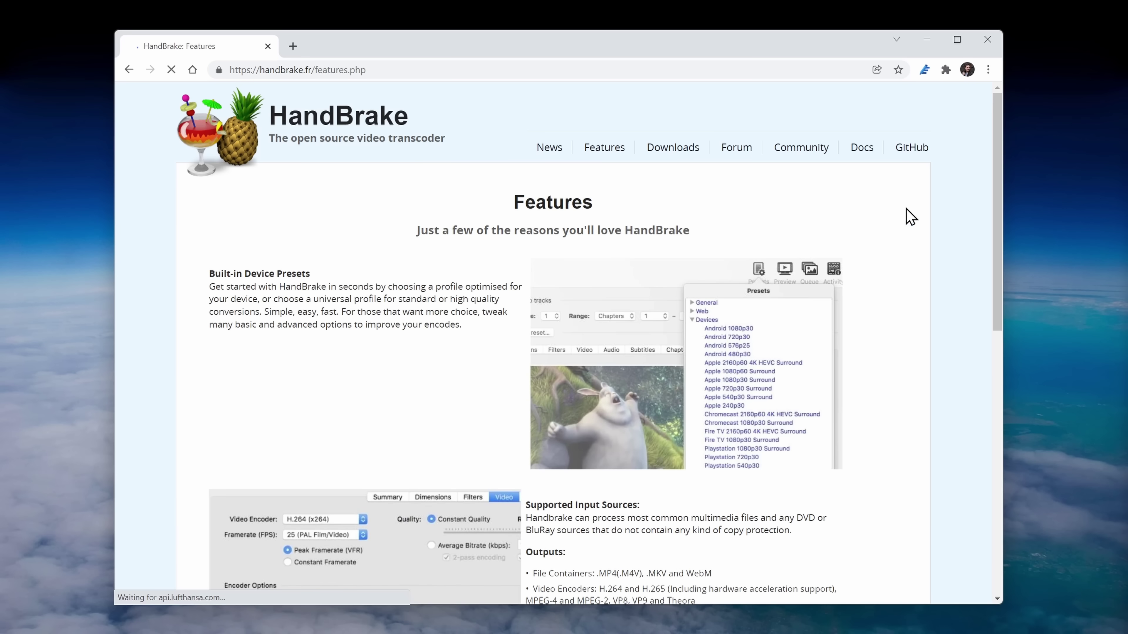
scroll(964, 231, down, 6)
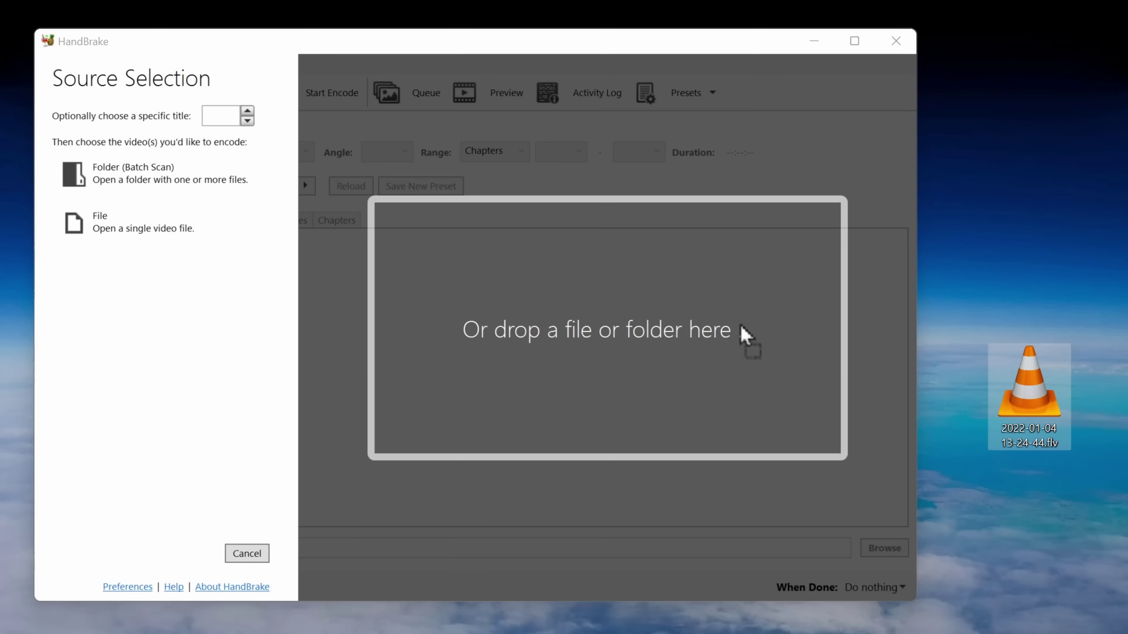
Encode the dropped screen recording, then load the 20220101_002513000_iOS clip as source.
drag(620, 336, 622, 337)
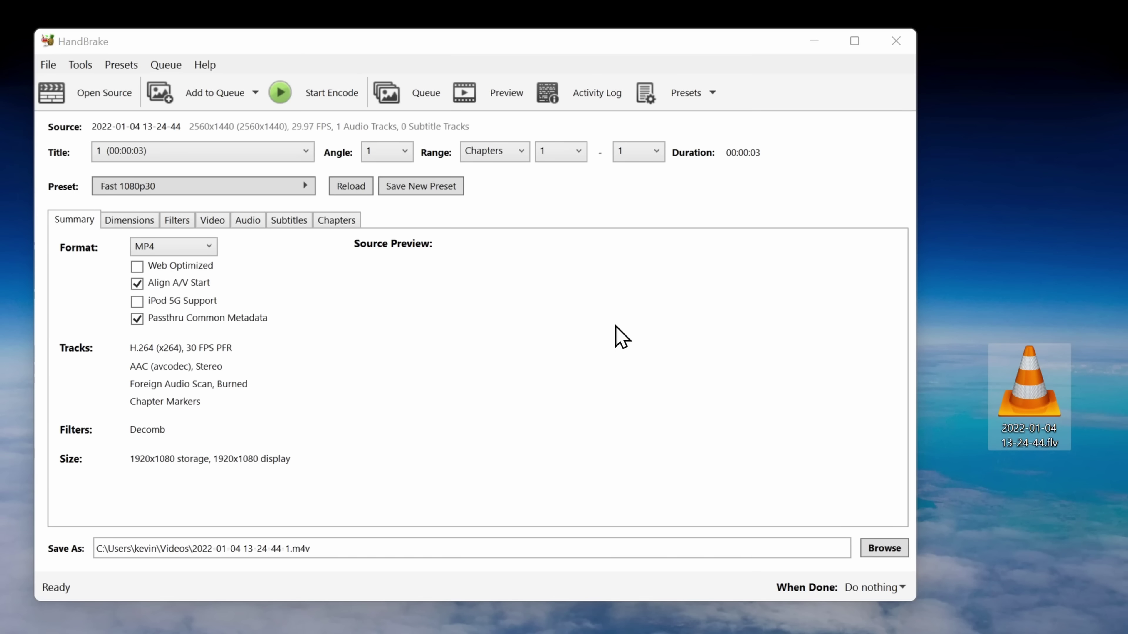
click(295, 95)
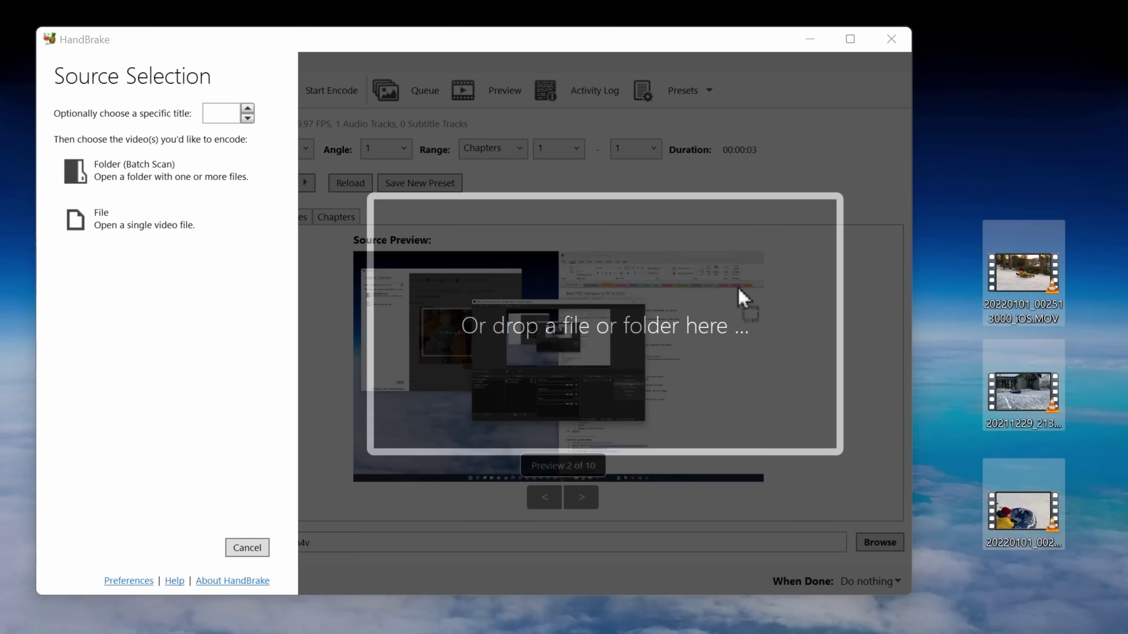
drag(743, 297, 703, 297)
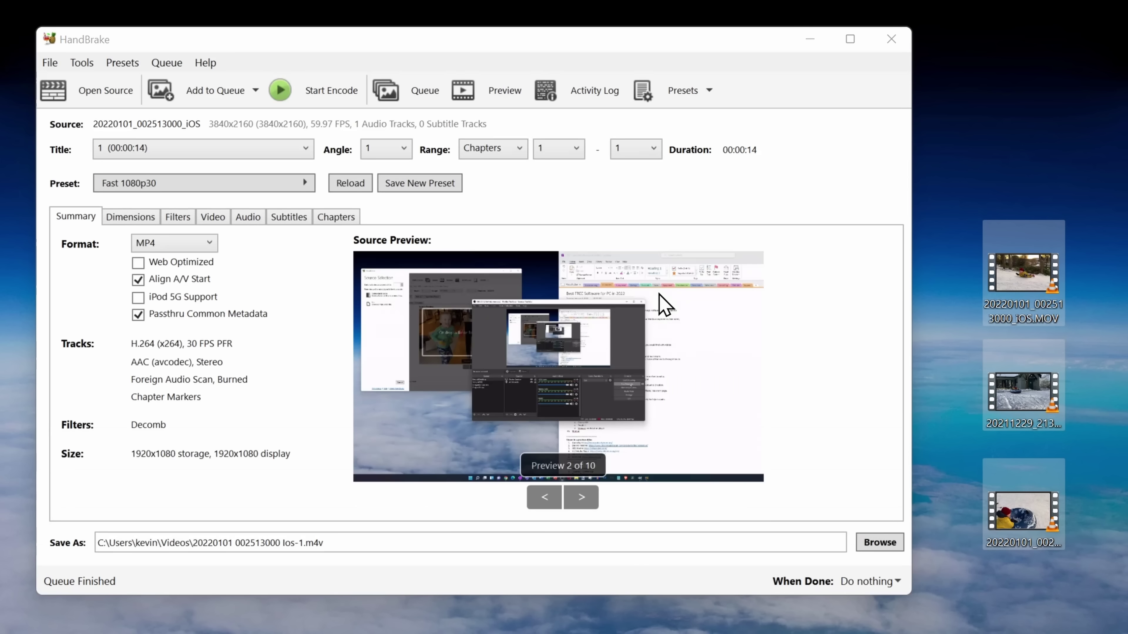
click(303, 177)
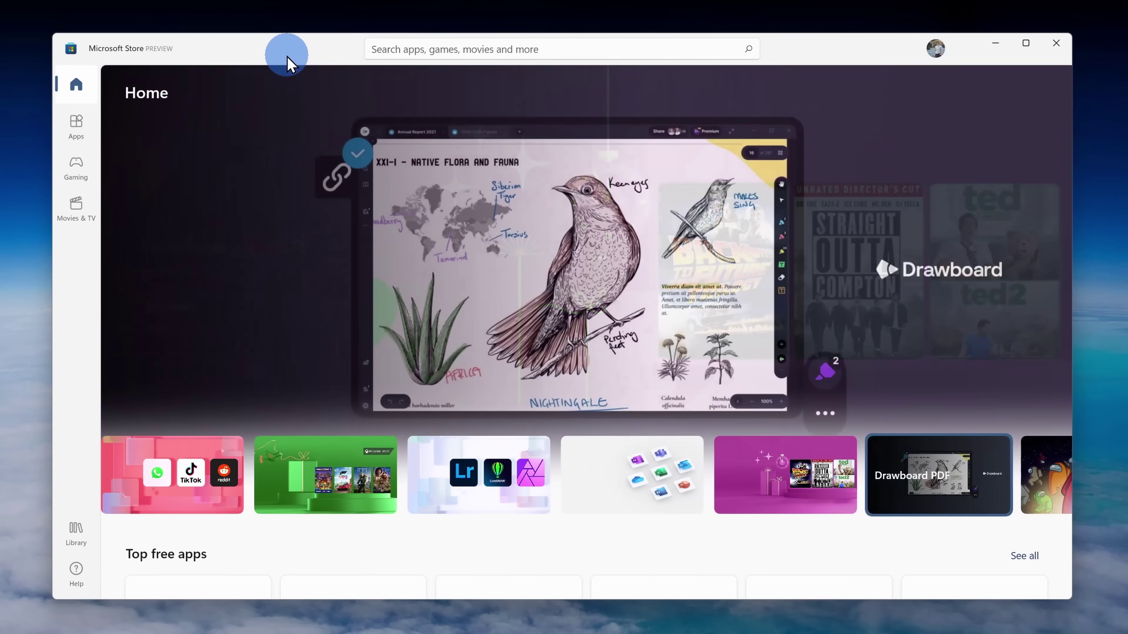
Search the Store for 'microsoft powertoys' and open the Microsoft PowerToys app page.
click(416, 48)
text(microsoft powertoys)
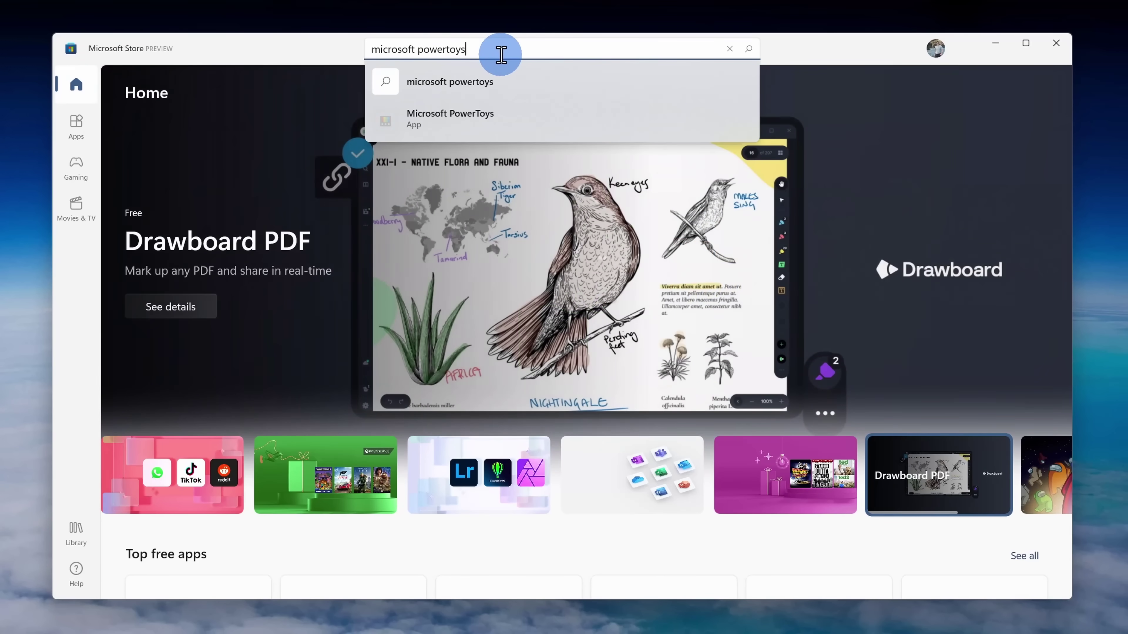
click(489, 116)
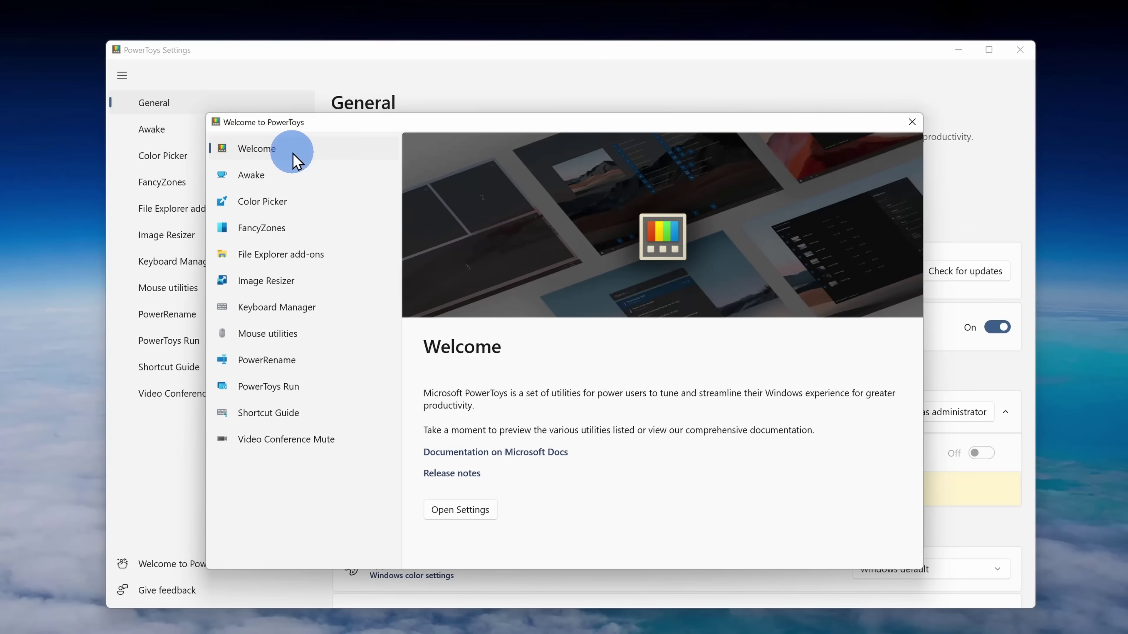
View the Color Picker introduction, then the FancyZones introduction in the welcome guide.
click(290, 205)
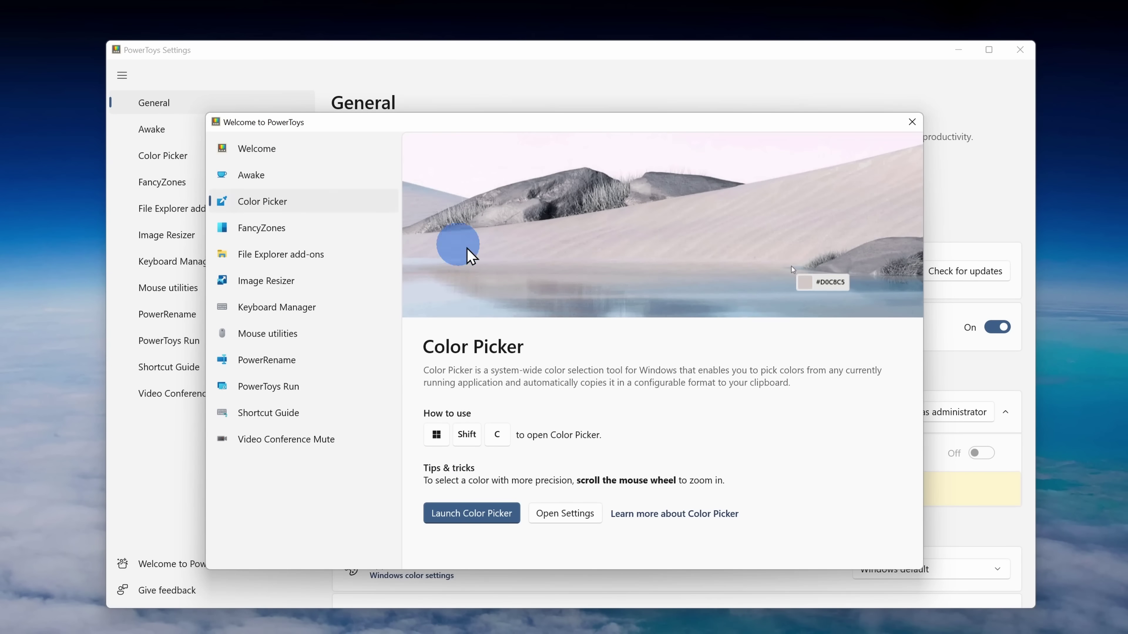
click(352, 234)
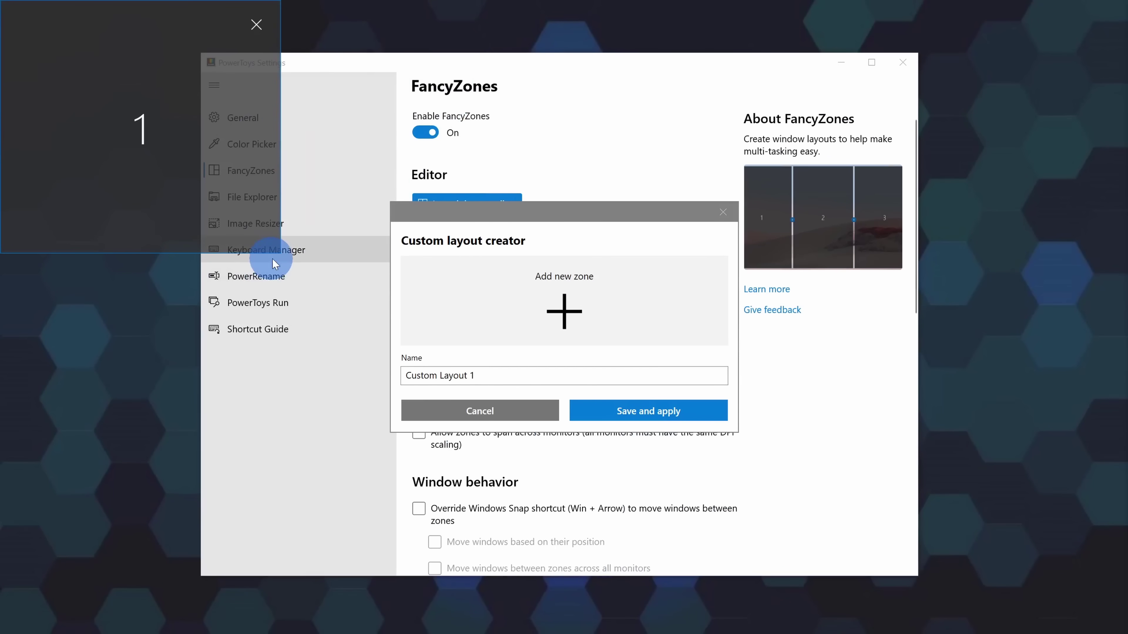
Resize zone 1, add zone 2 at upper right, then search 'vinc' in PowerToys Run.
drag(279, 250, 315, 268)
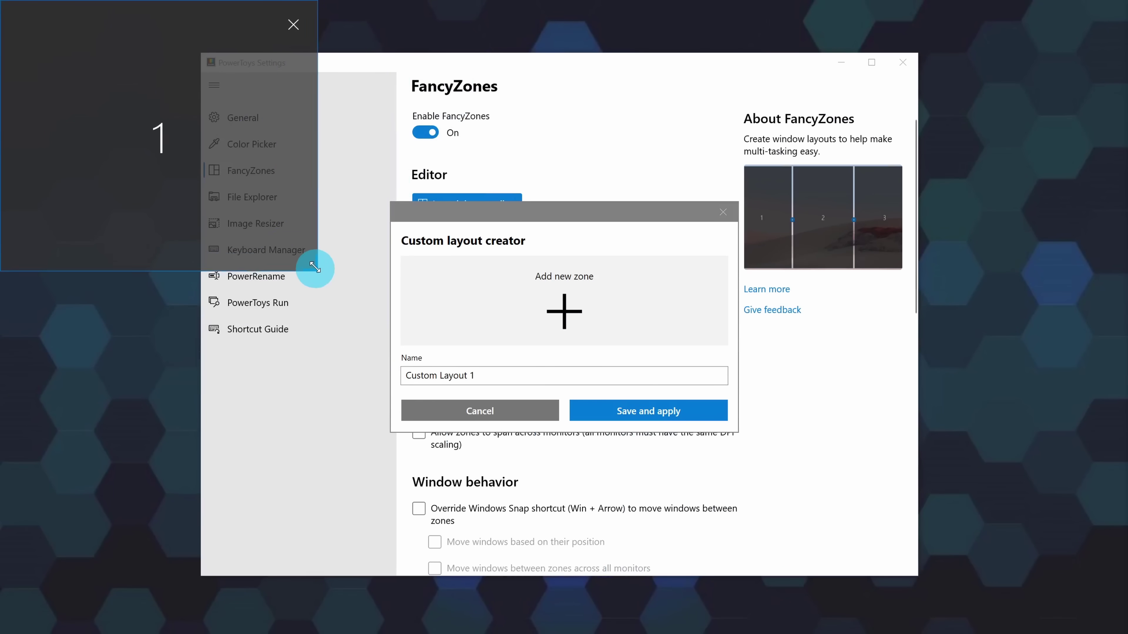
click(596, 318)
drag(344, 171, 914, 72)
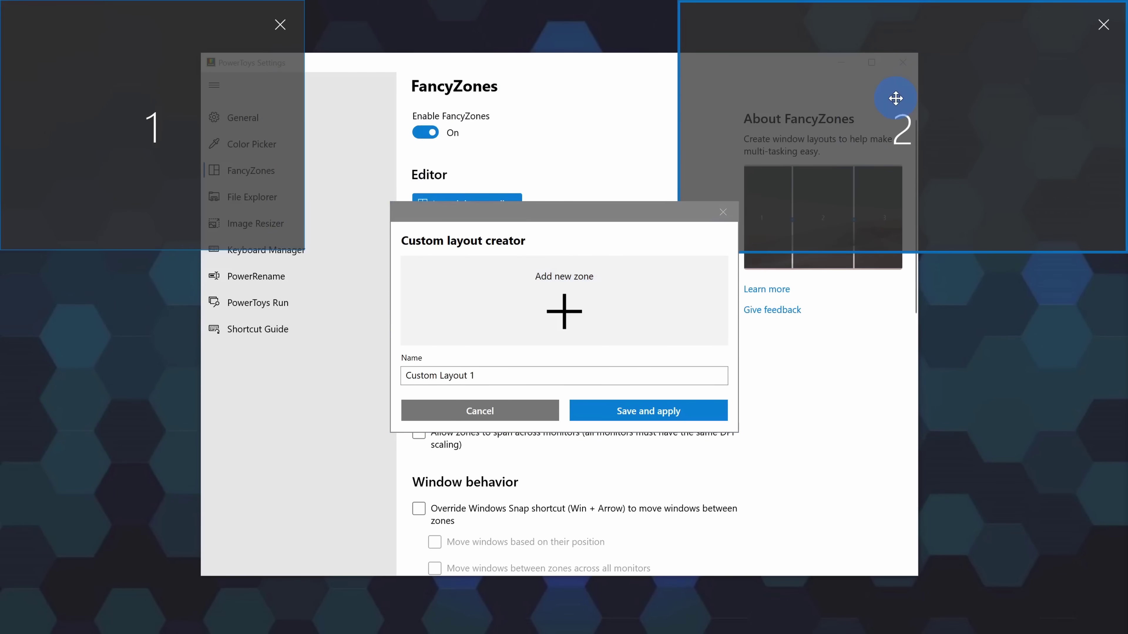
key(ctrl)
key(ctrl)
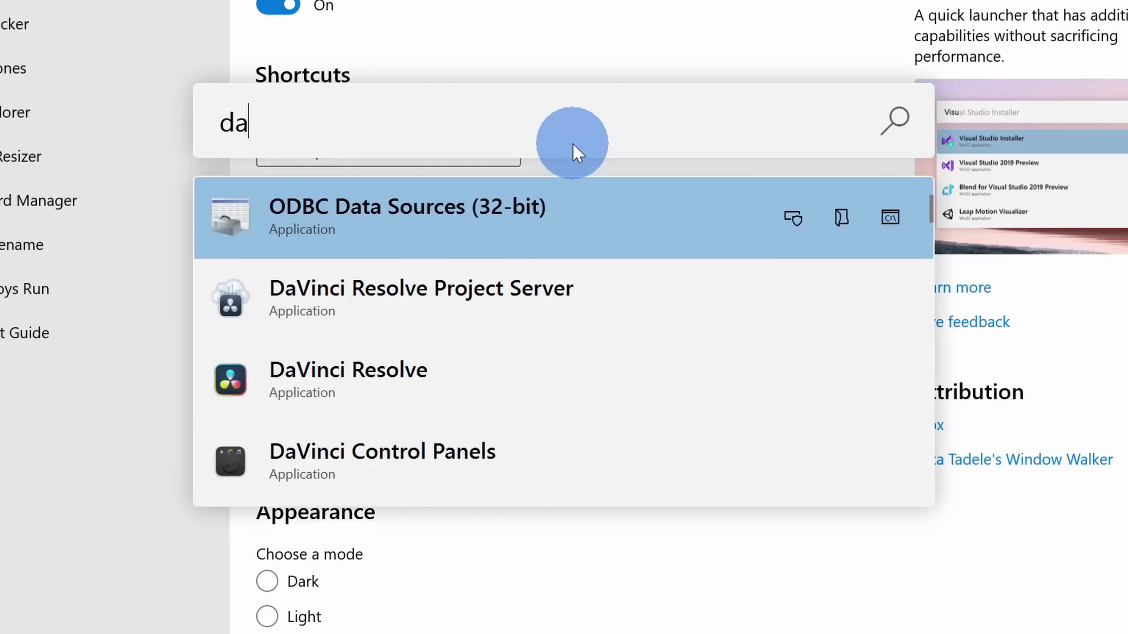
text(vinc)
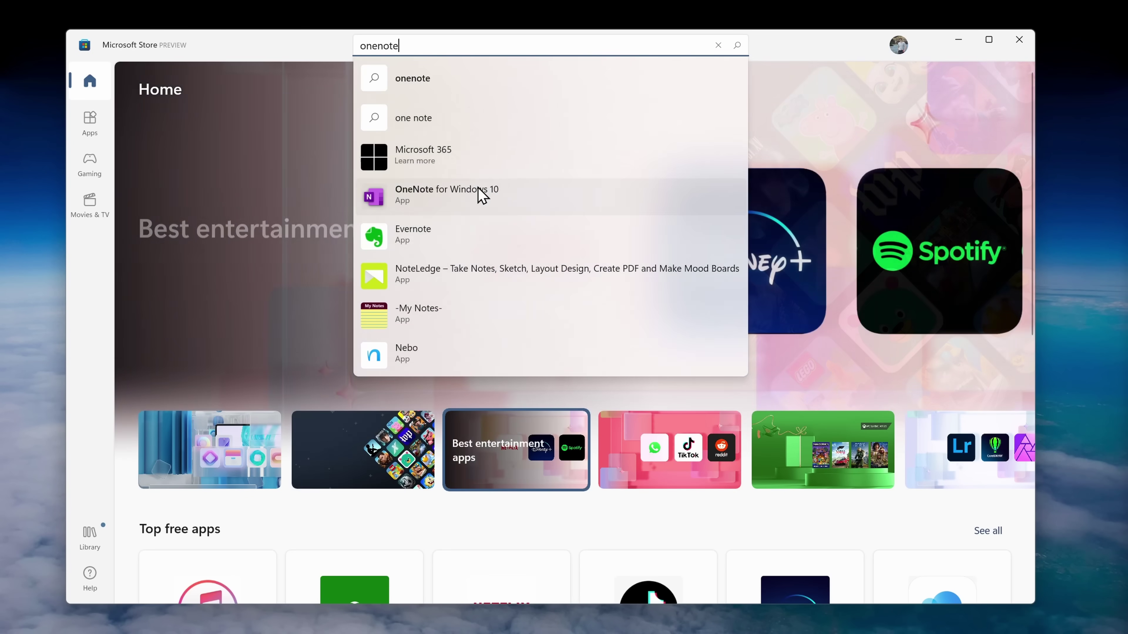
Open the OneNote for Windows 10 result from the 'onenote' Store search.
click(474, 191)
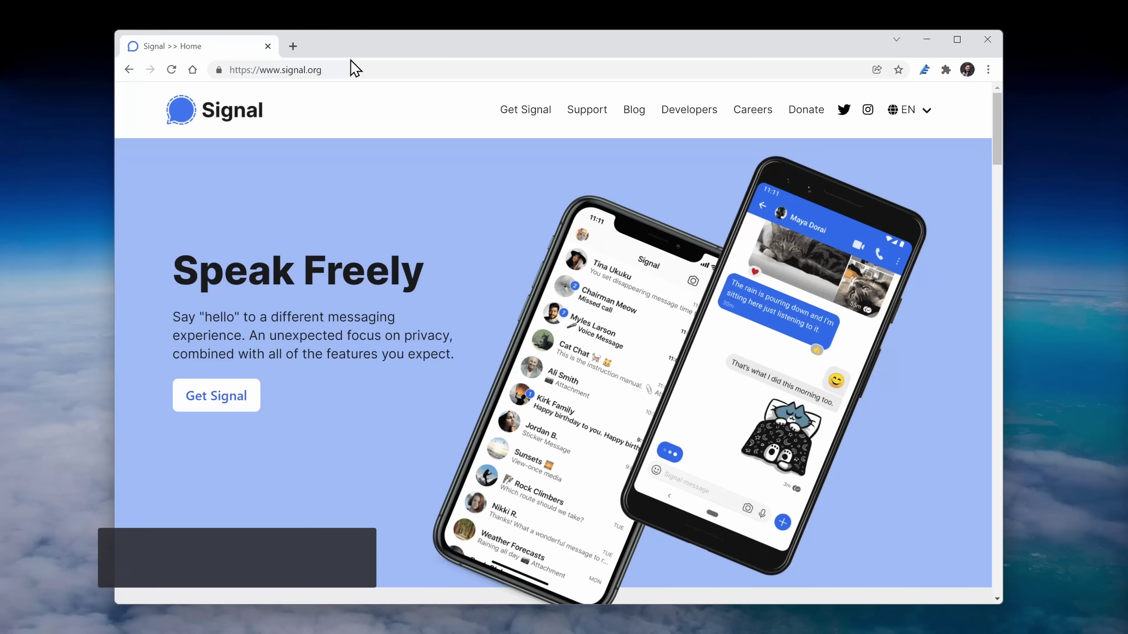
Scroll down the signal.org homepage toward the Get Signal download.
scroll(327, 297, down, 1)
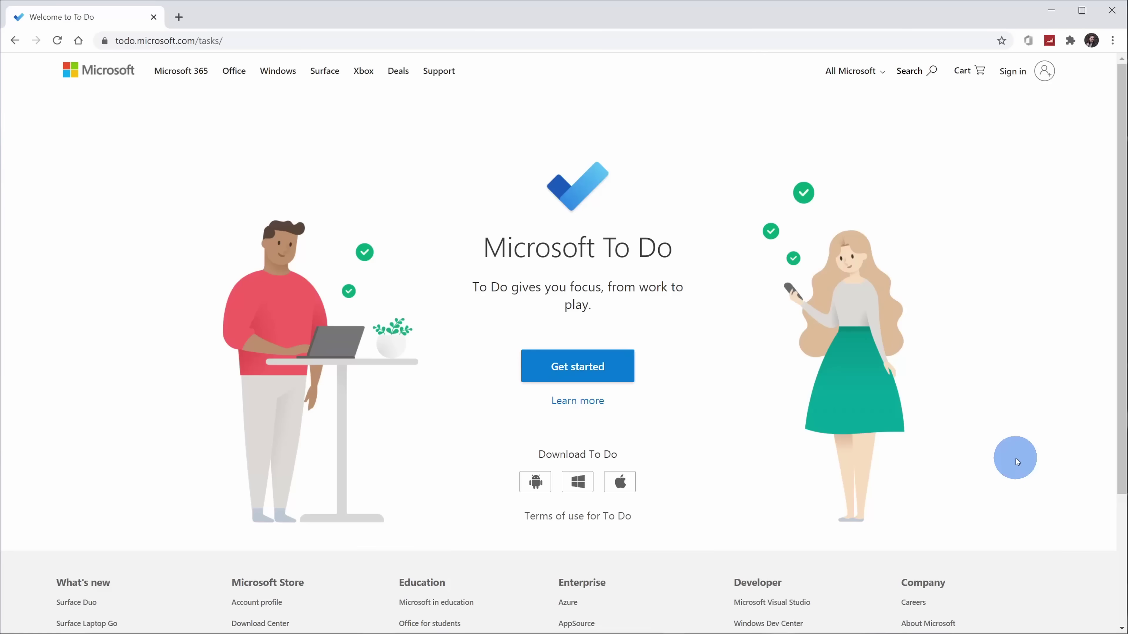
Open the signed-in To Do list and flag the 'I QUIT!' resignation email for To Do.
click(913, 232)
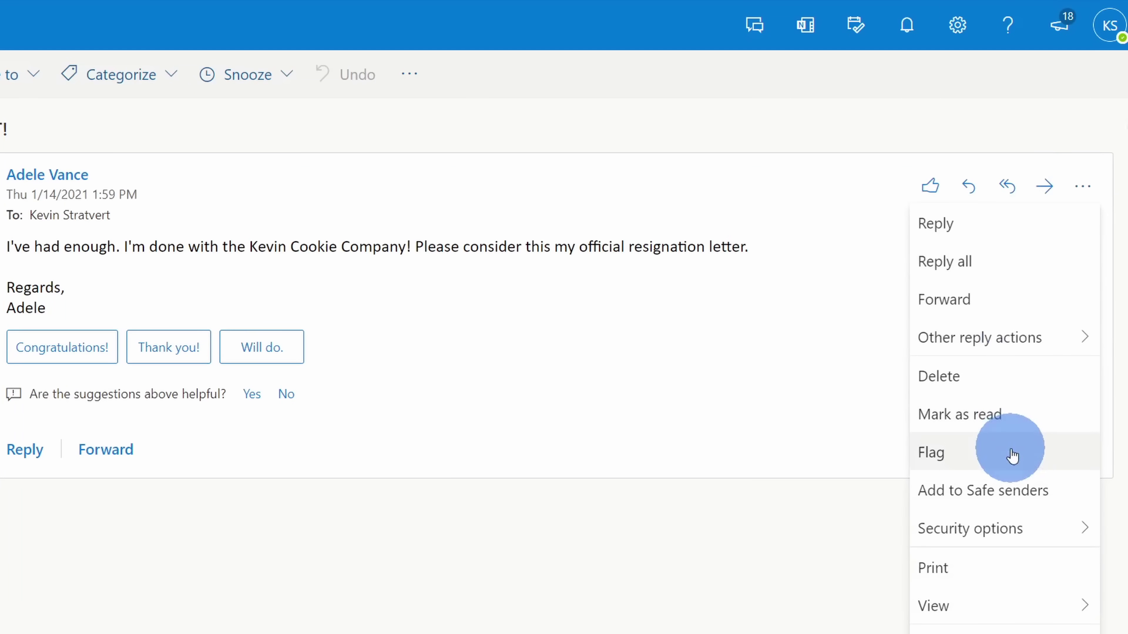
click(1006, 458)
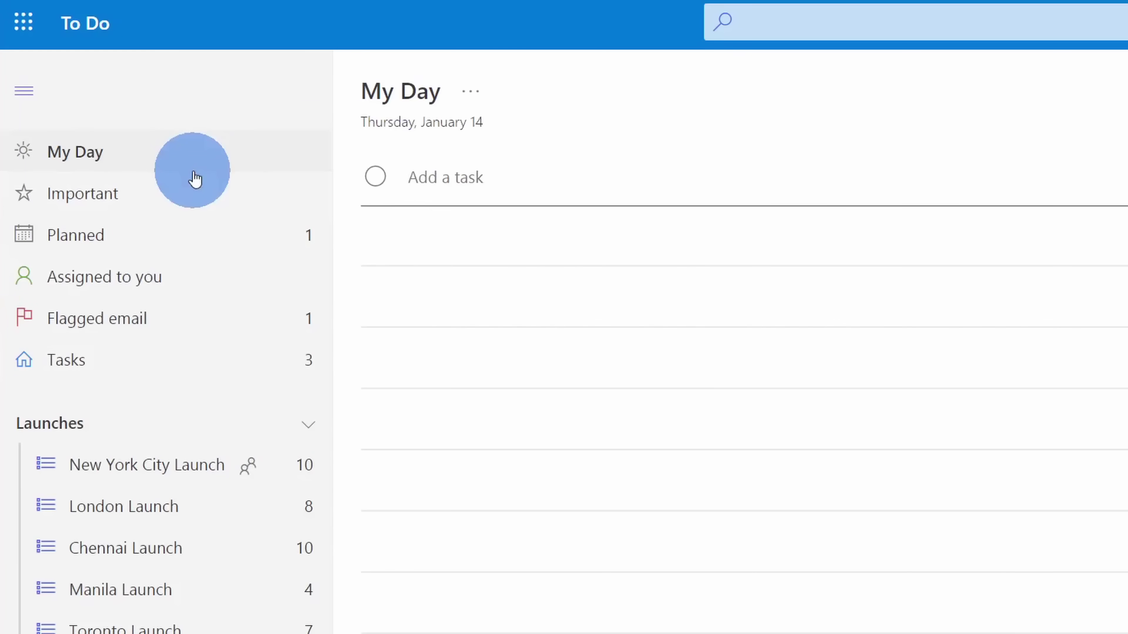
Bring up the task suggestions for My Day in To Do.
click(797, 34)
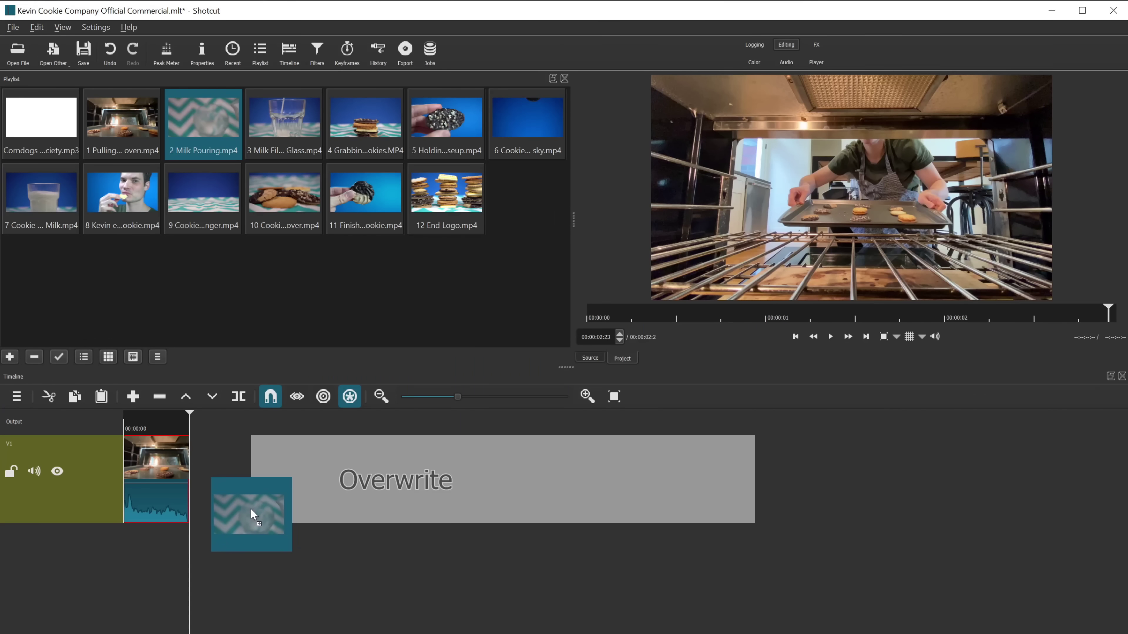
Drop 2 Milk Pouring.mp4 onto track V1, trim and adjust its end, then select it.
drag(252, 517, 246, 509)
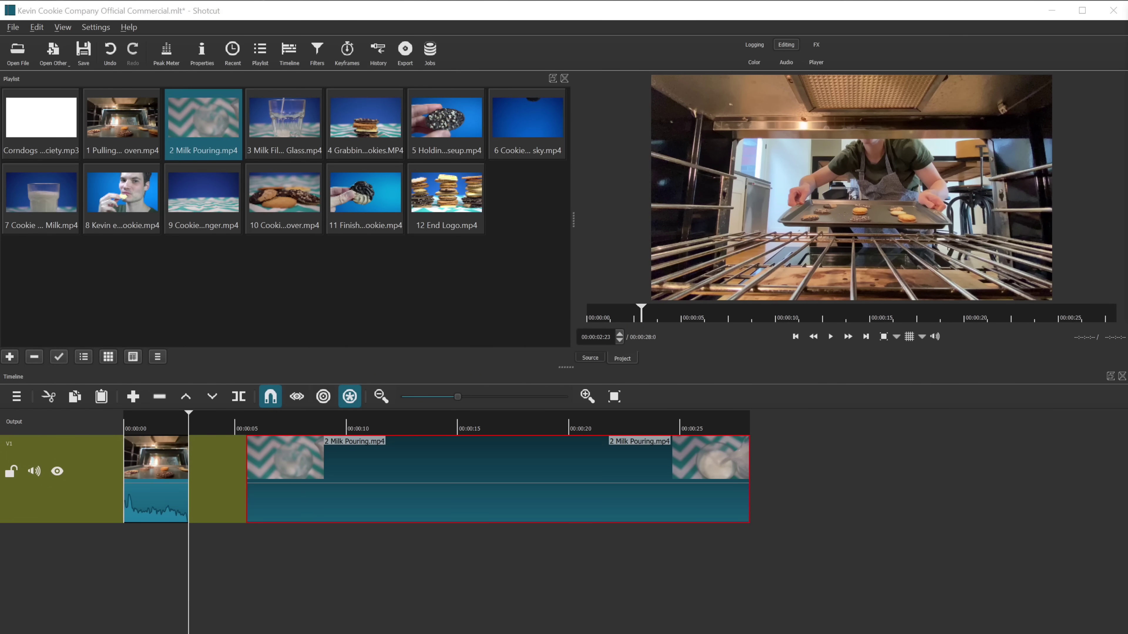
drag(749, 457, 884, 452)
drag(884, 452, 517, 460)
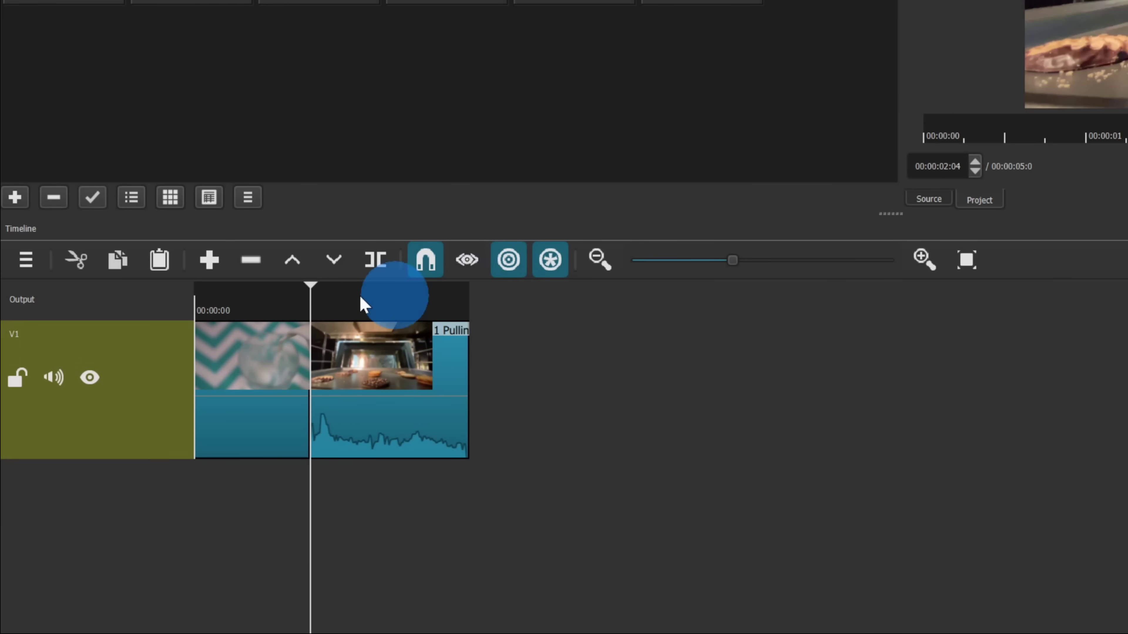
click(460, 366)
Place the Corndogs in Santa Monica music on A1 and overwrite a Text: Simple title clip.
click(909, 195)
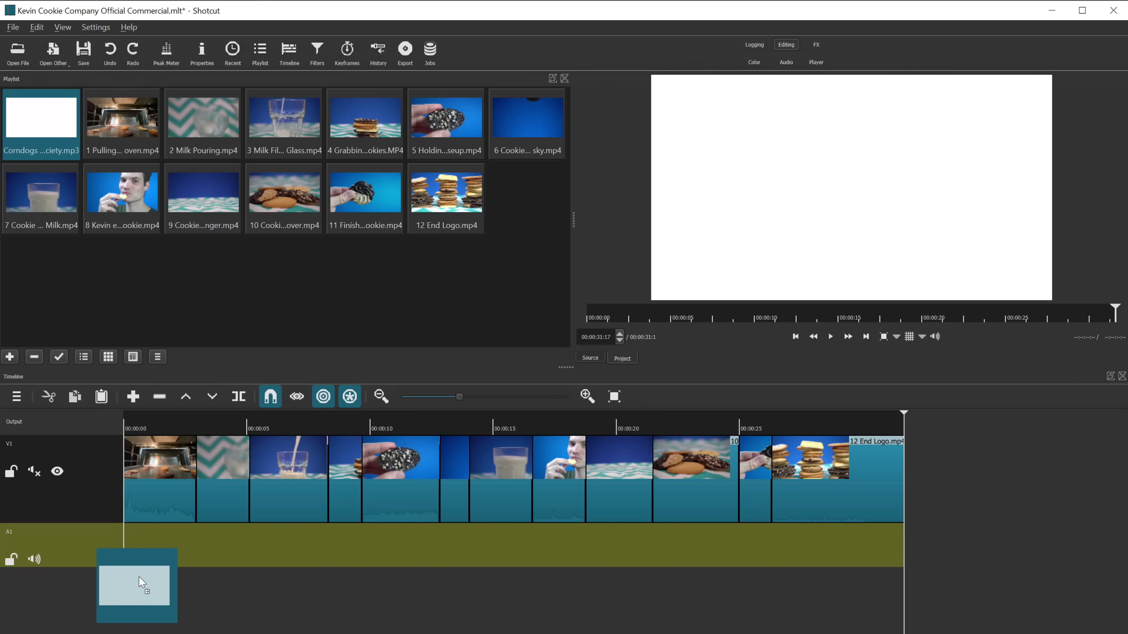
drag(139, 577, 128, 562)
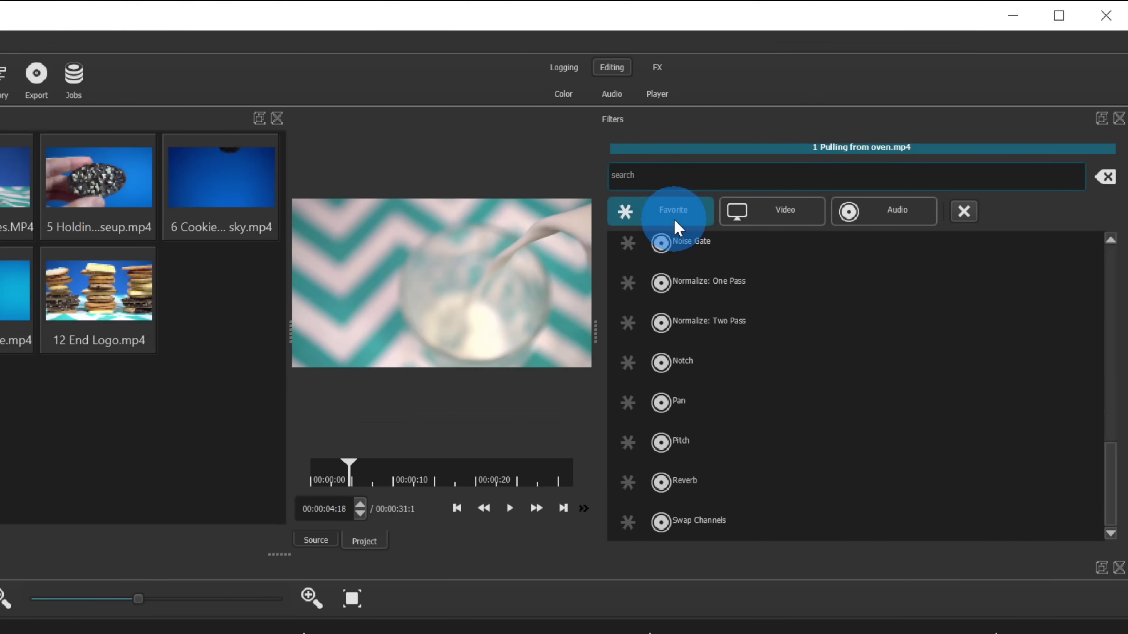
click(675, 212)
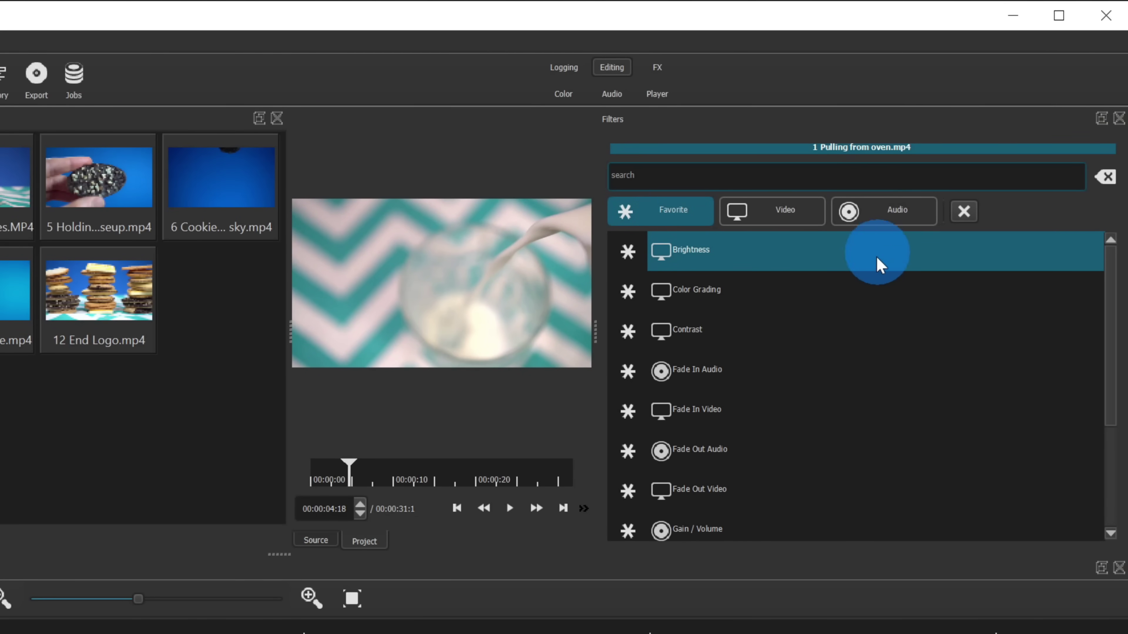
scroll(879, 280, down, 2)
click(836, 489)
click(213, 397)
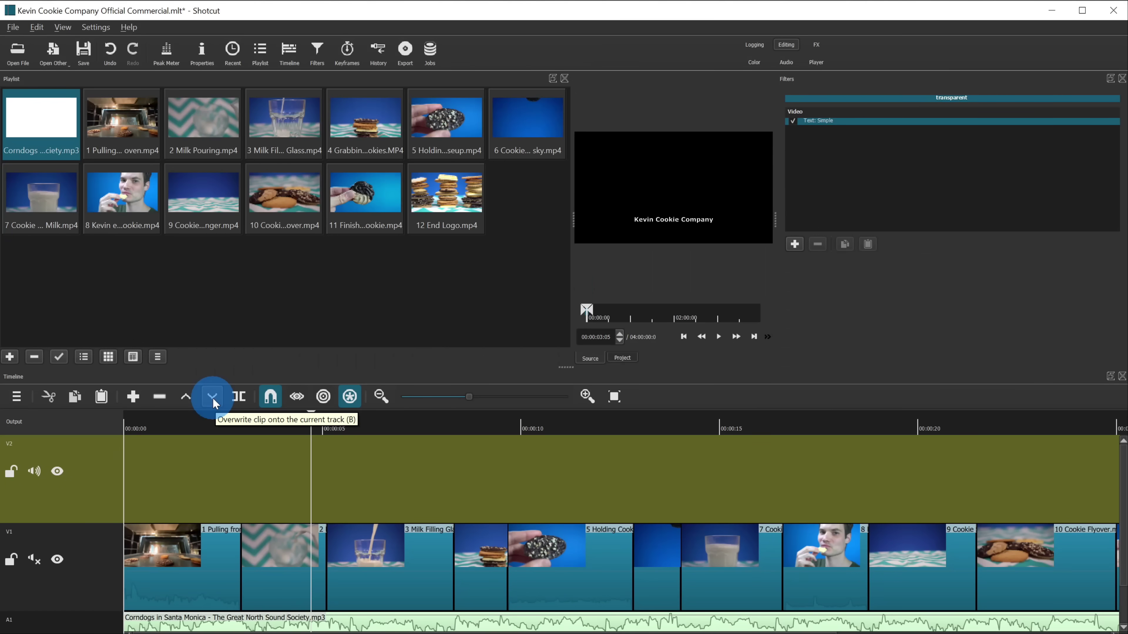